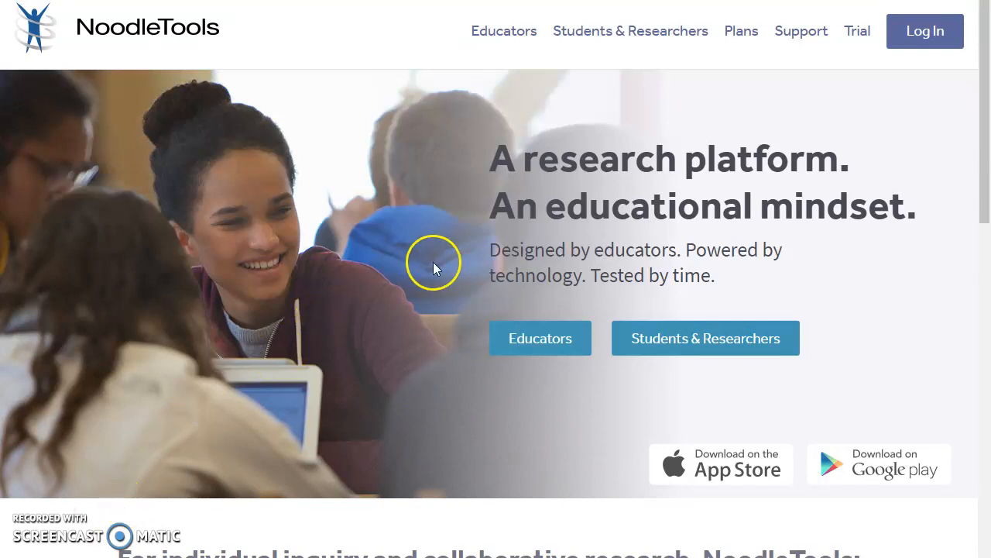
- Open the new-user registration from the Students & Researchers page and choose a NoodleTools MLA Lite account
left_click(674, 343)
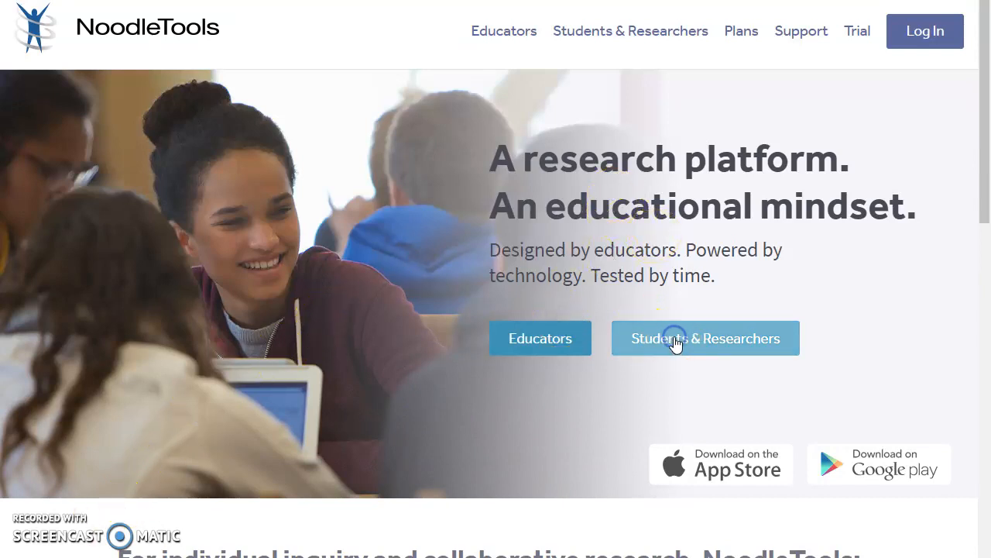
scroll(636, 336, "down", 9)
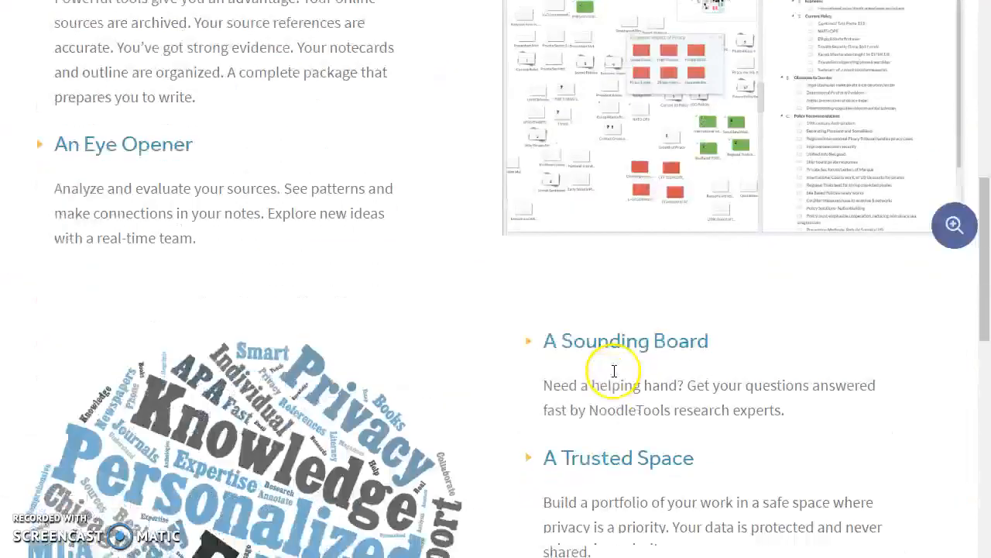
scroll(614, 371, "down", 15)
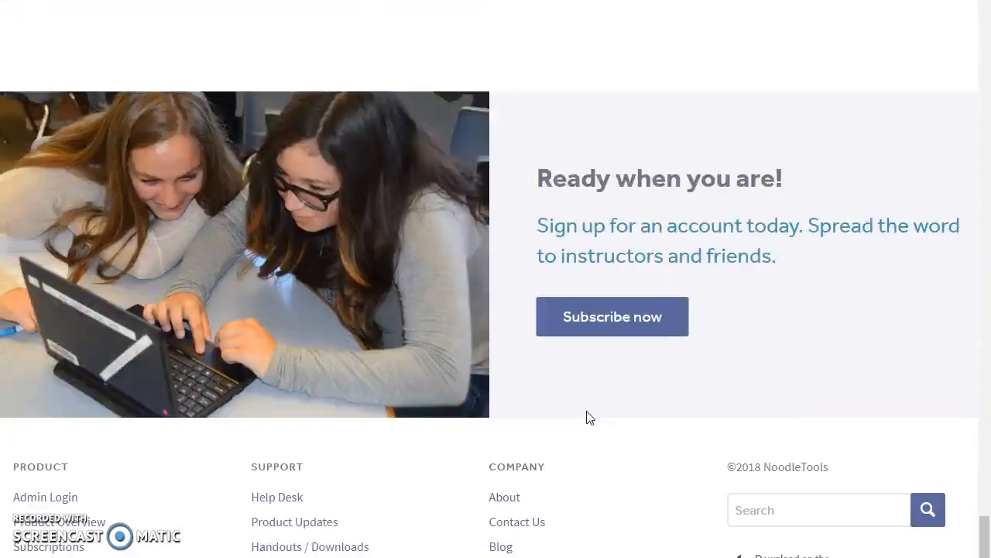
left_click(605, 318)
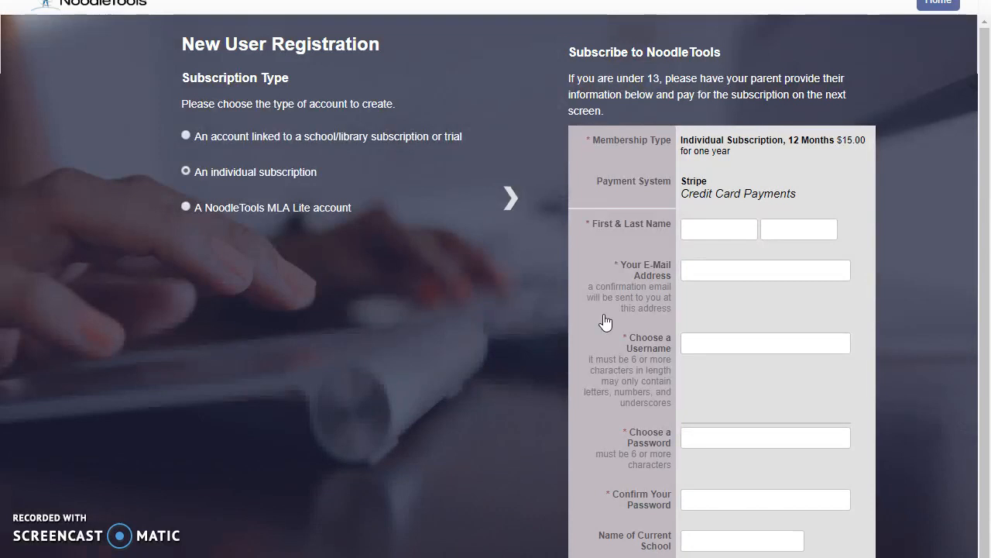
left_click(186, 207)
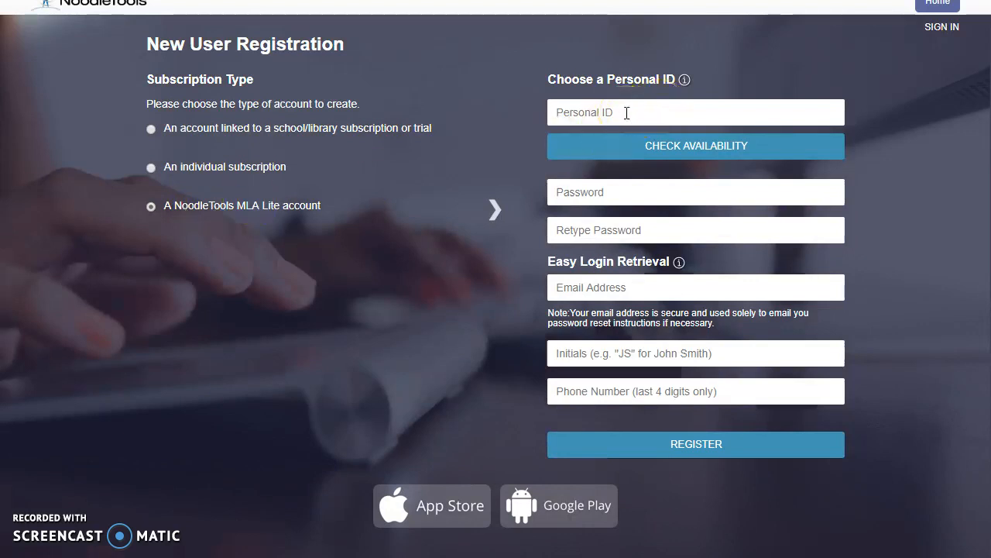
- Try out the MLA Lite registration form, entering a password in its password field
left_click(626, 113)
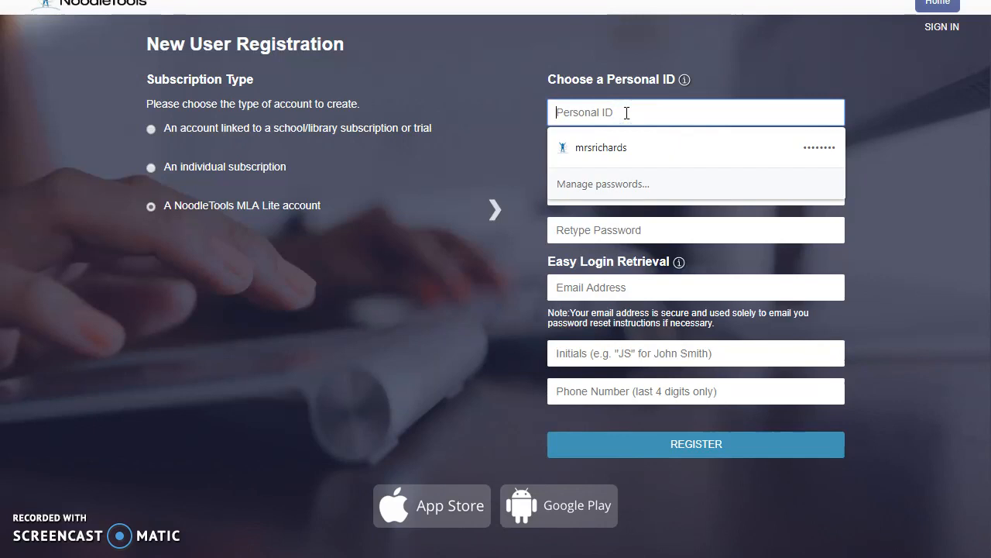
left_click(539, 126)
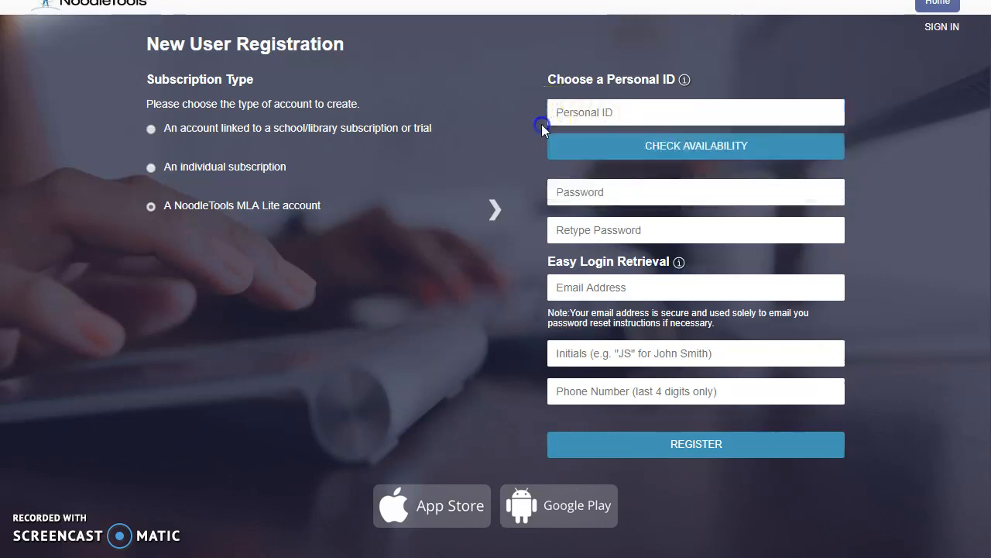
left_click(586, 192)
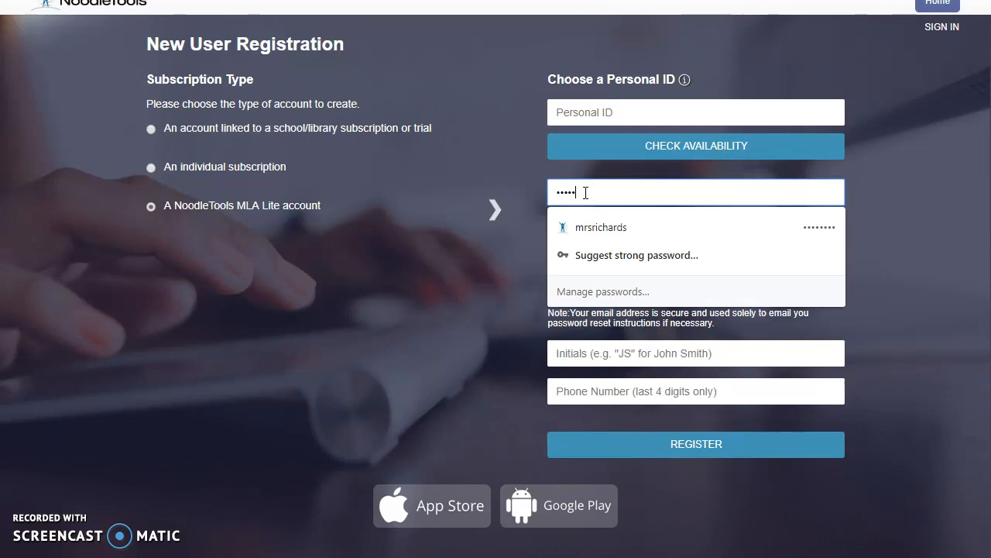
type("a")
left_click(484, 268)
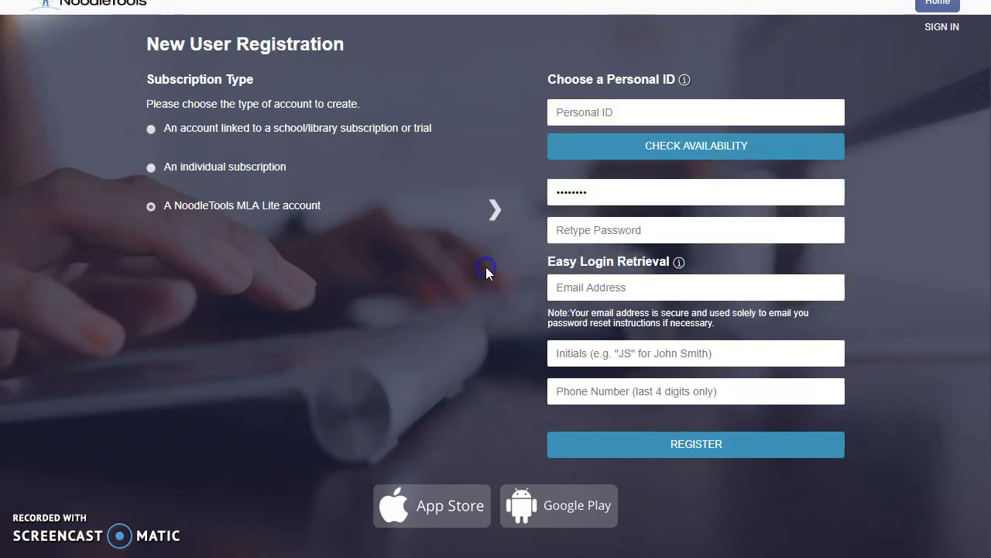
left_click(641, 292)
left_click(611, 354)
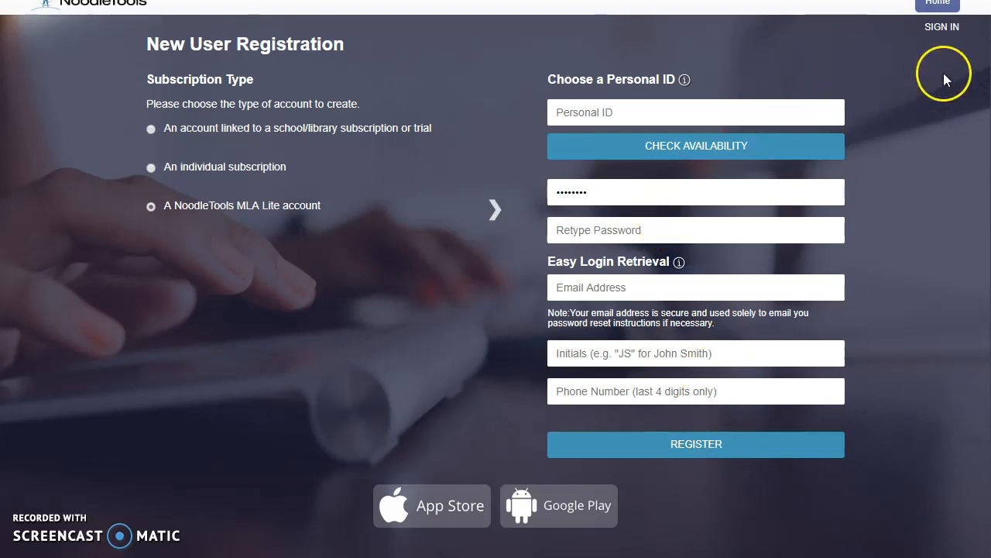
- Go to the sign-in page and sign in with the saved account credentials
left_click(942, 28)
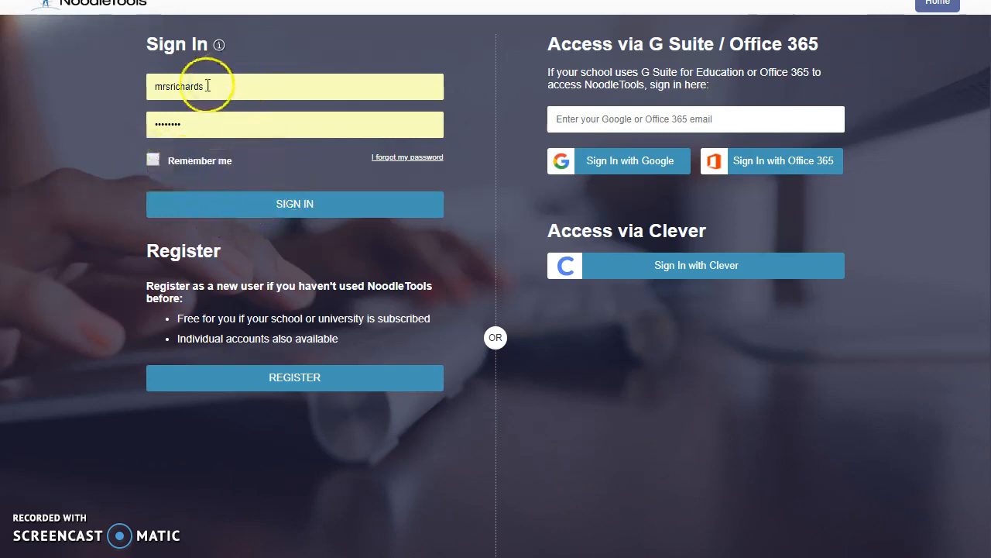
left_click(282, 206)
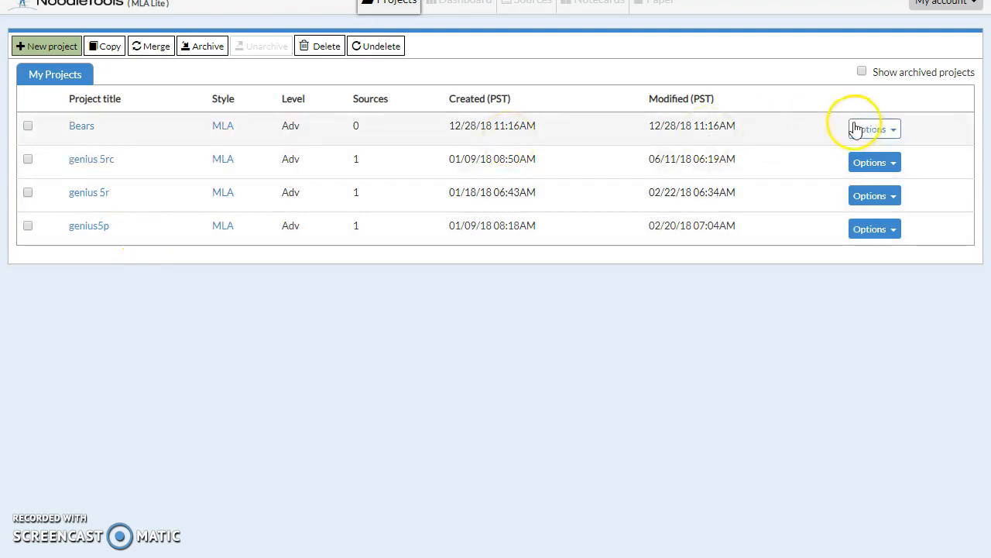
left_click(48, 51)
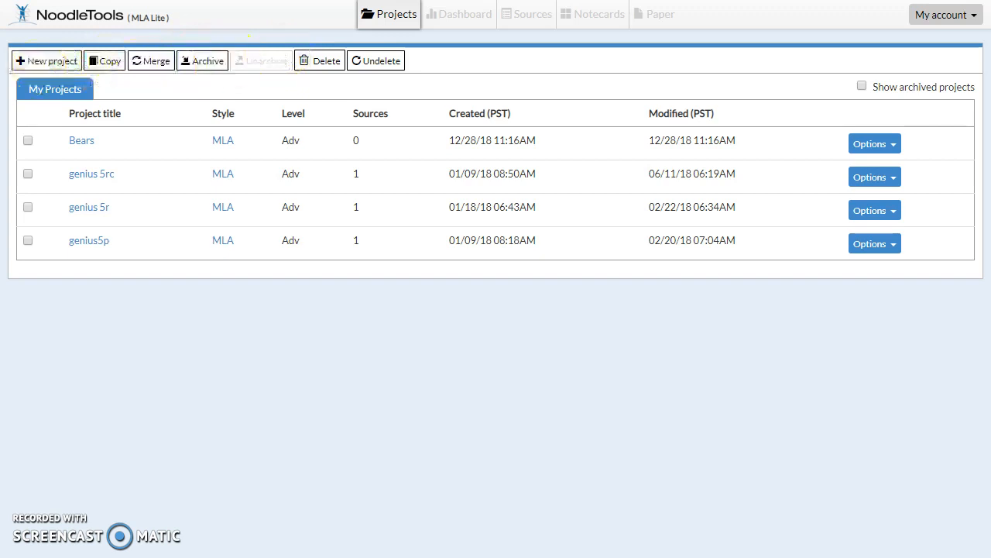
left_click(46, 61)
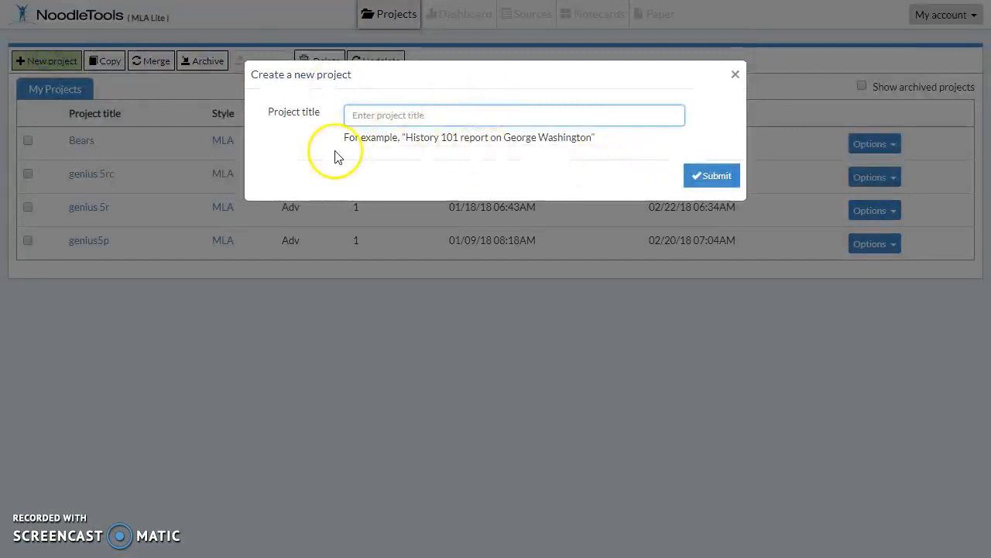
left_click(735, 75)
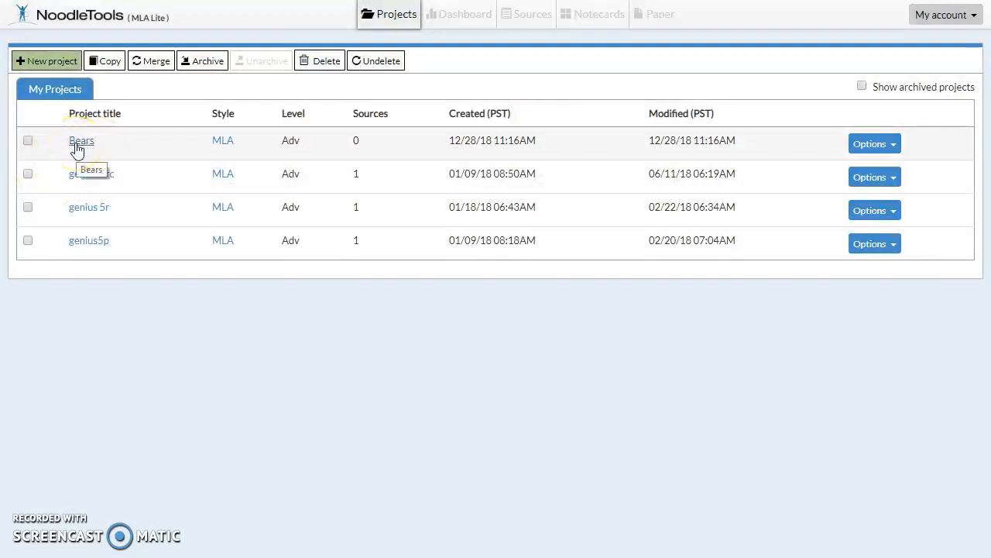
- Open the Bears project's sources and start a new citation for a Web Page accessed on a website
left_click(81, 142)
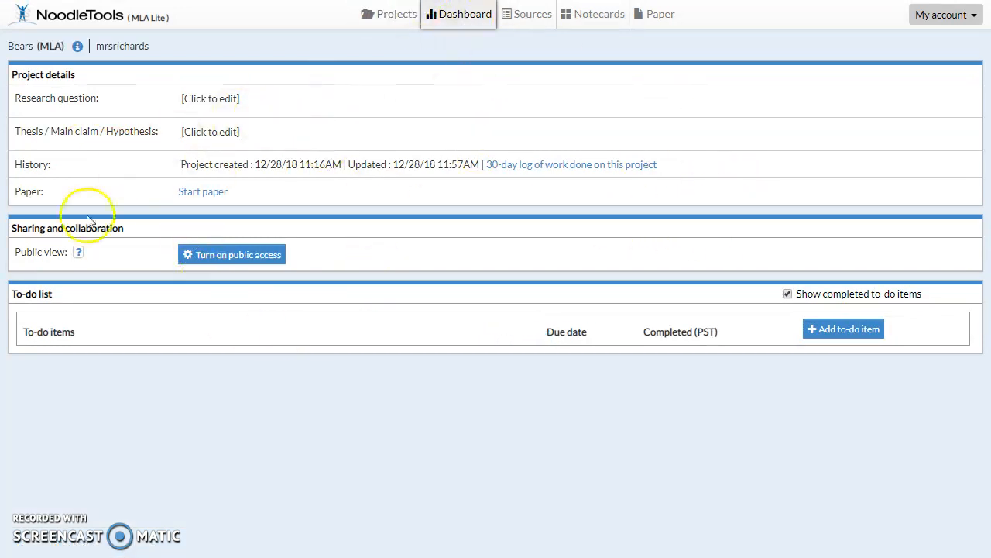
left_click(529, 22)
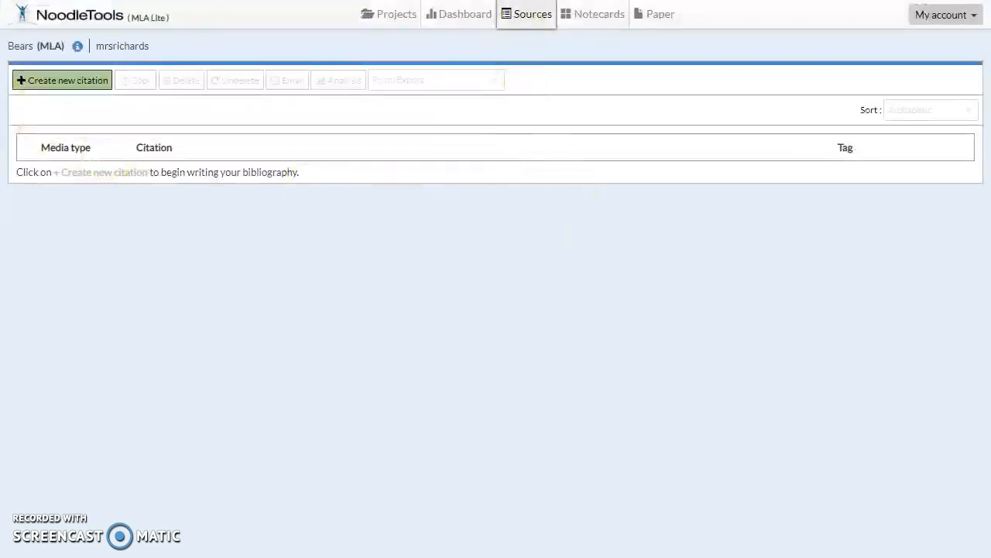
left_click(63, 81)
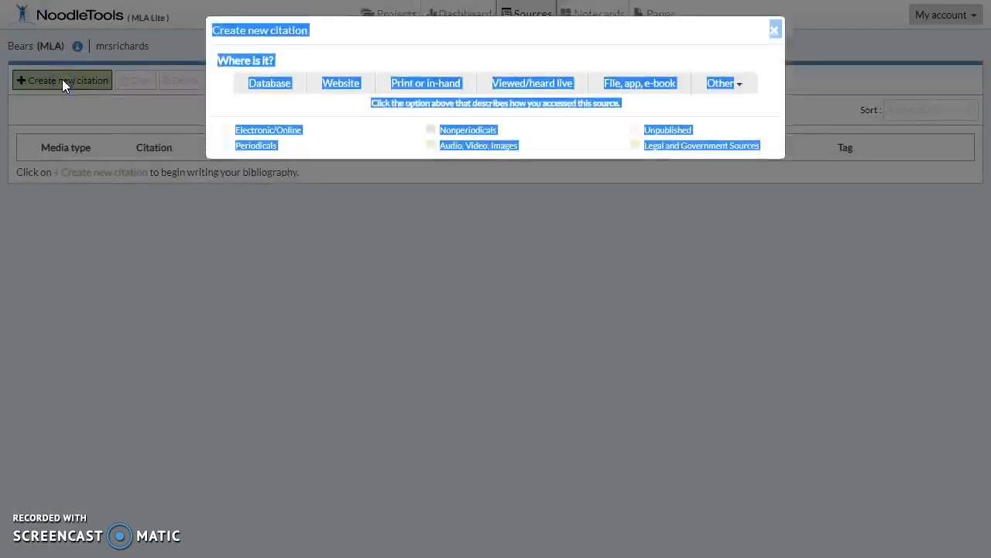
left_click(667, 31)
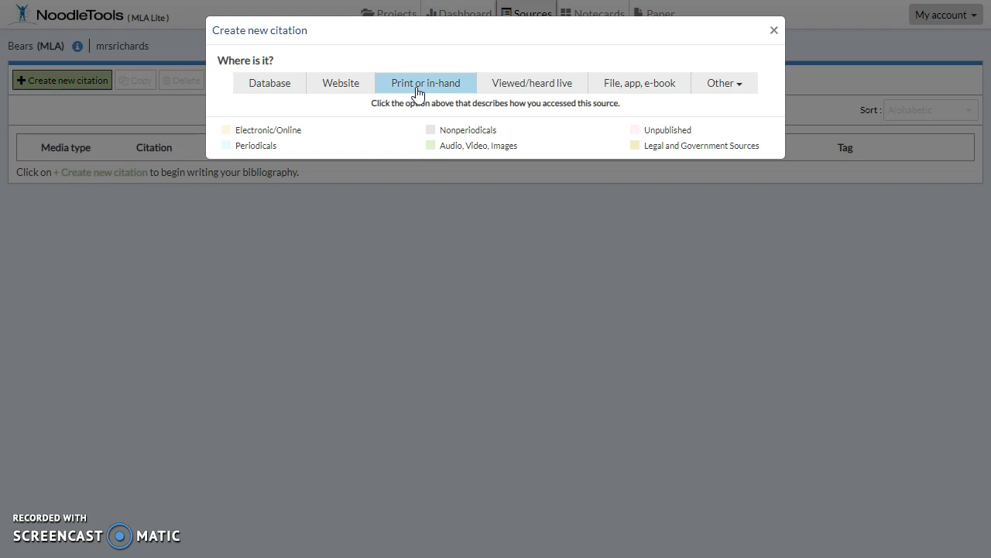
left_click(344, 90)
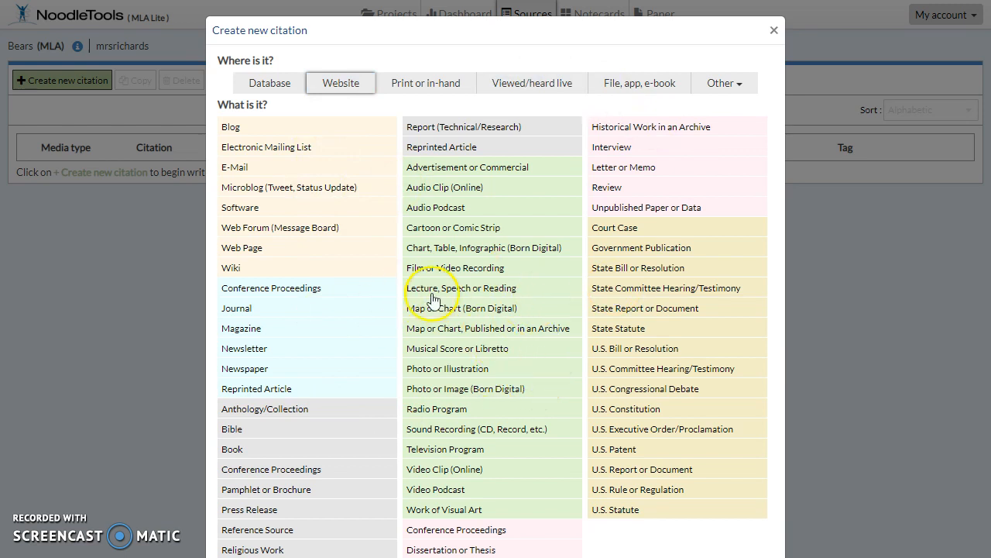
left_click(243, 248)
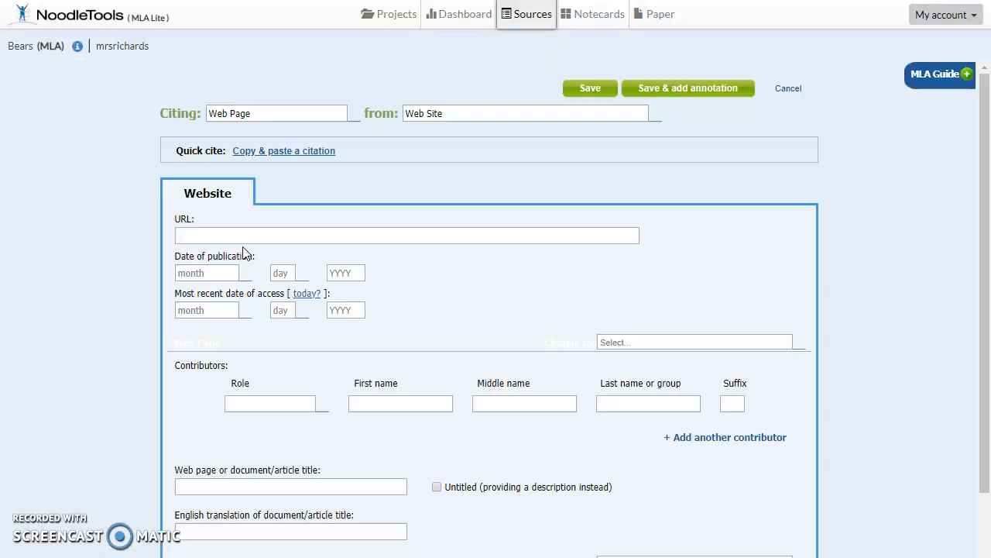
scroll(727, 306, "down", 1)
scroll(724, 304, "up", 1)
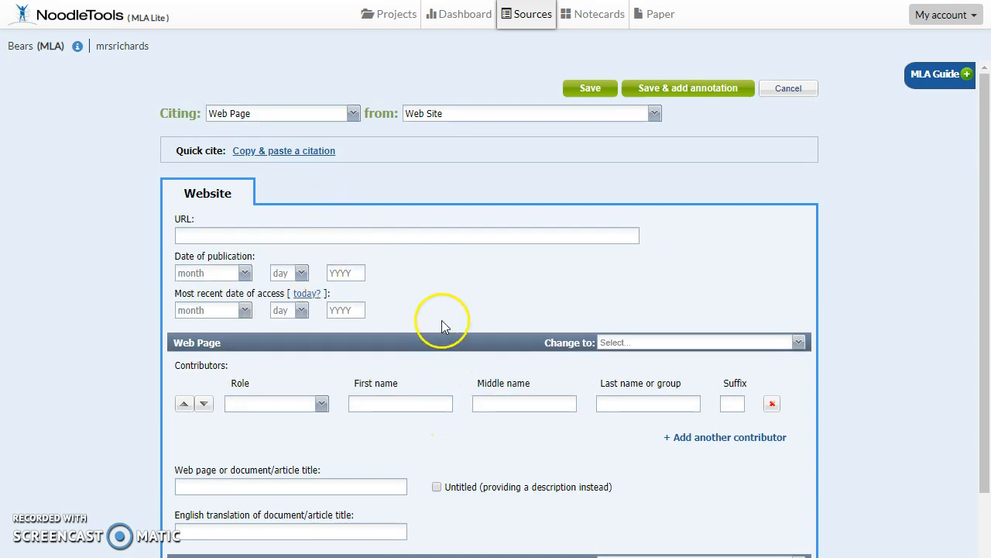
- Copy the address of the WWF polar bear page and paste it into the citation's URL field
key("ctrl+Tab")
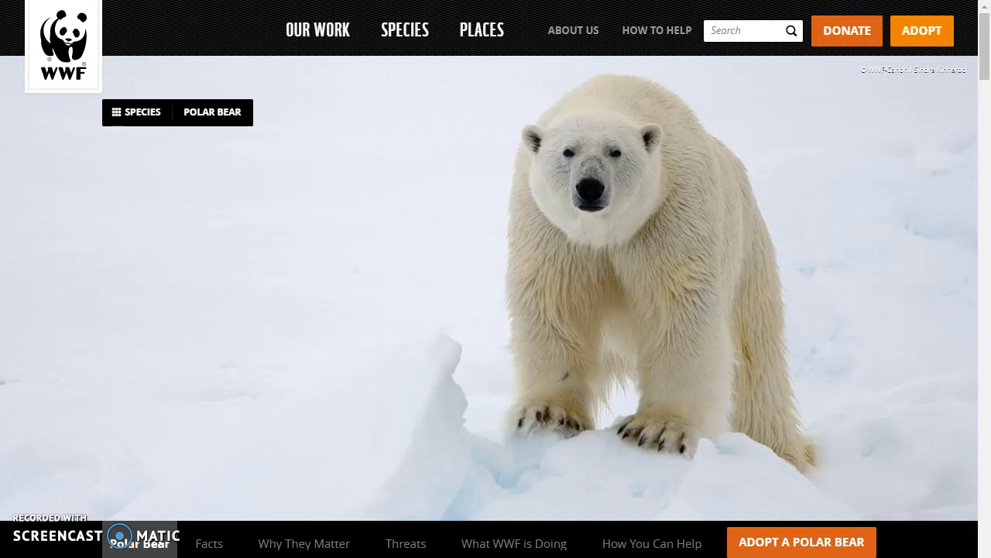
right_click(259, 1)
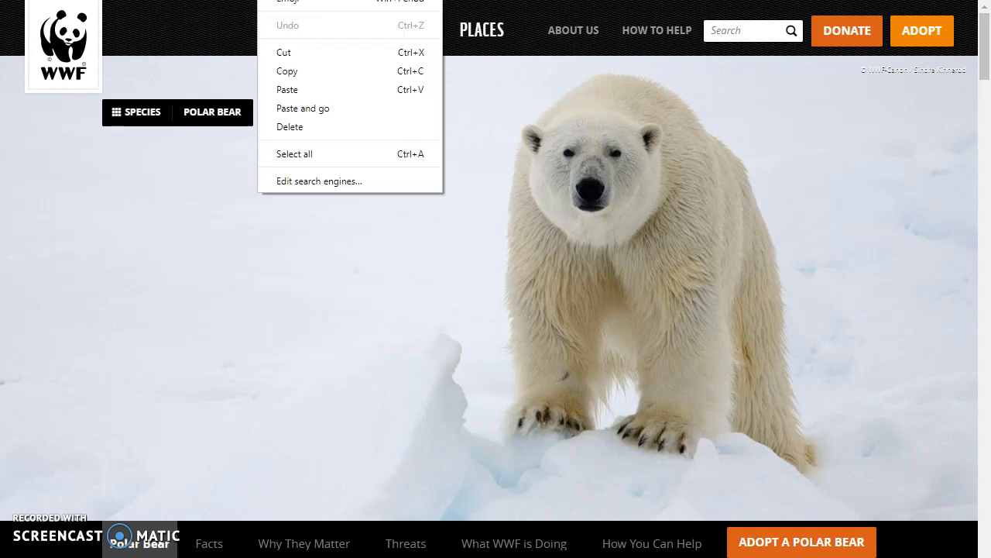
left_click(284, 68)
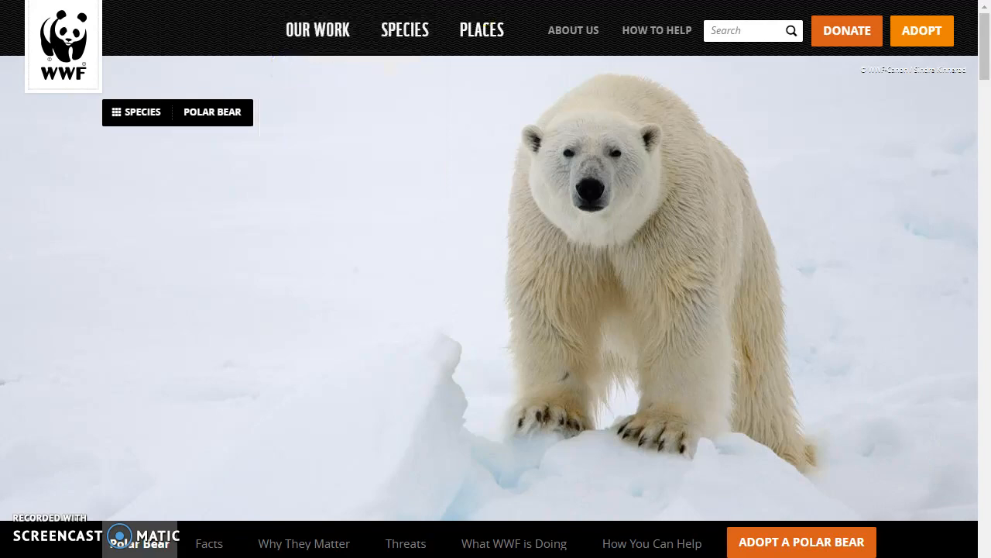
left_click(650, 1)
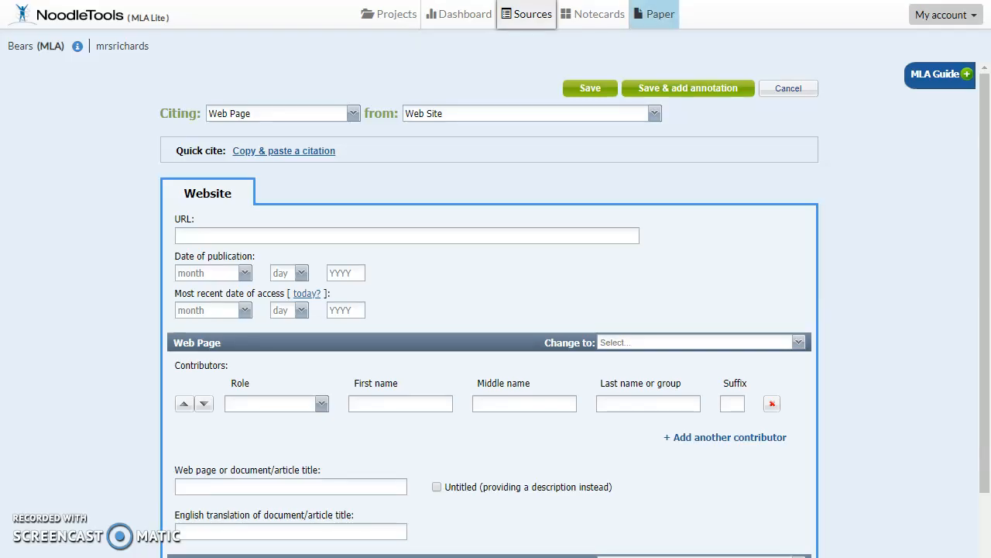
left_click(192, 235)
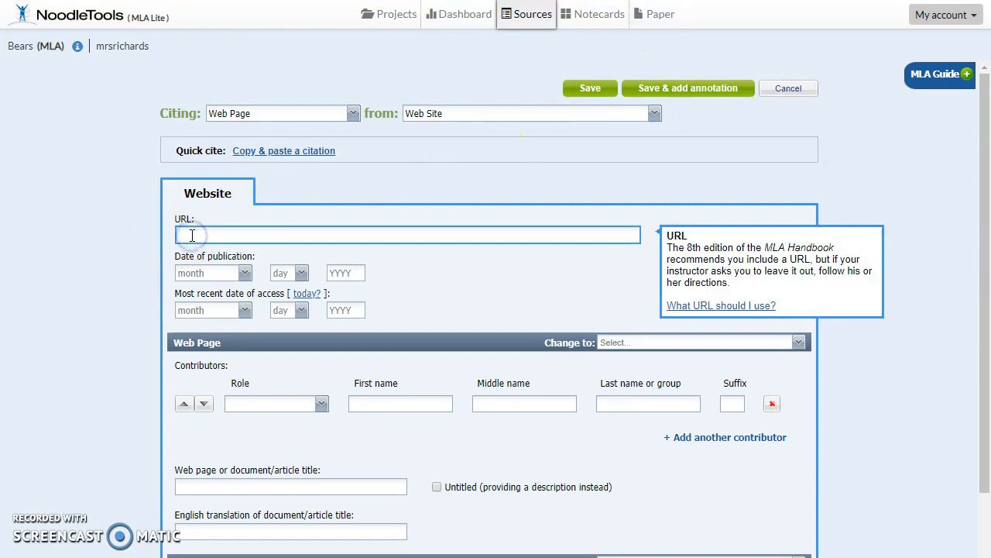
right_click(192, 238)
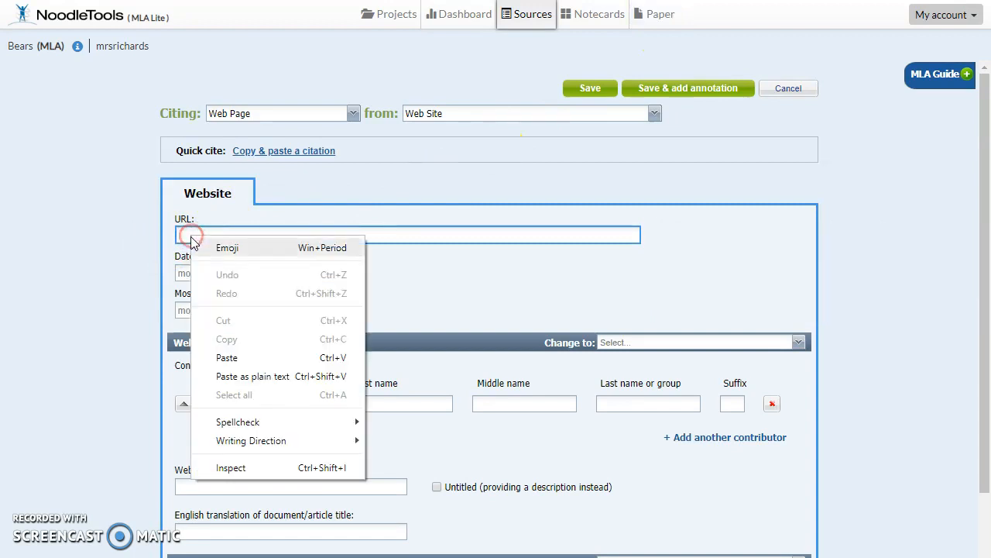
left_click(246, 358)
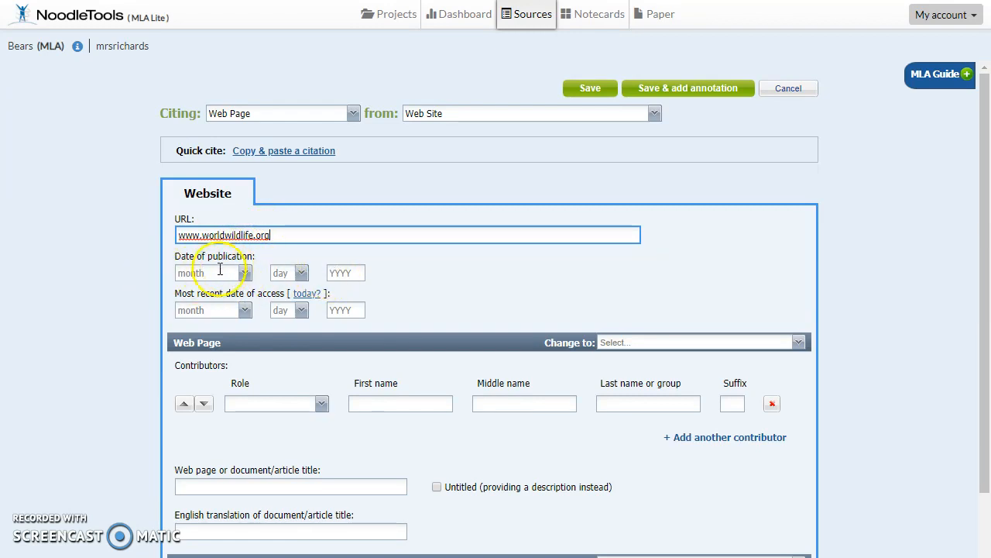
- Set the citation's most recent access date to today and enter "Polar Bears" as the web page title
left_click(308, 294)
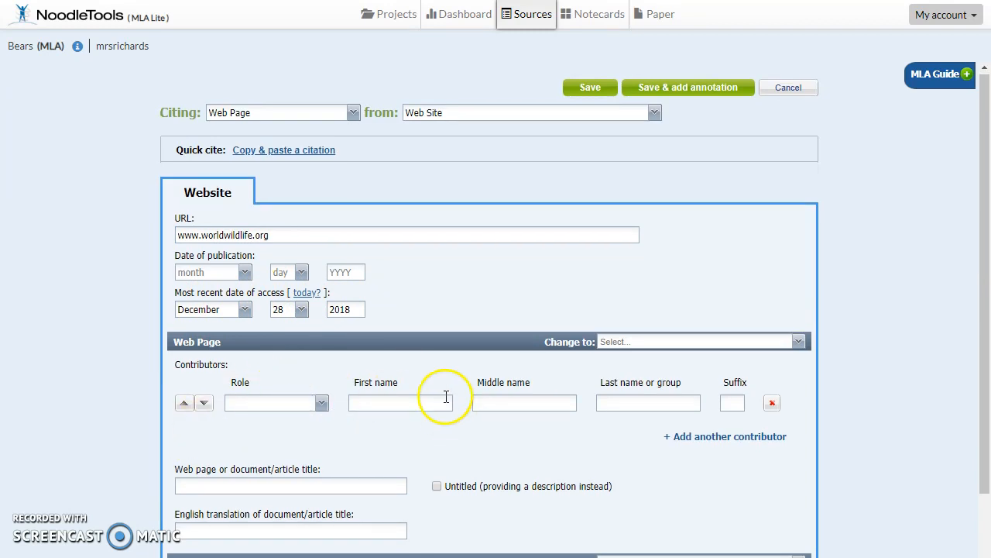
scroll(444, 398, "down", 1)
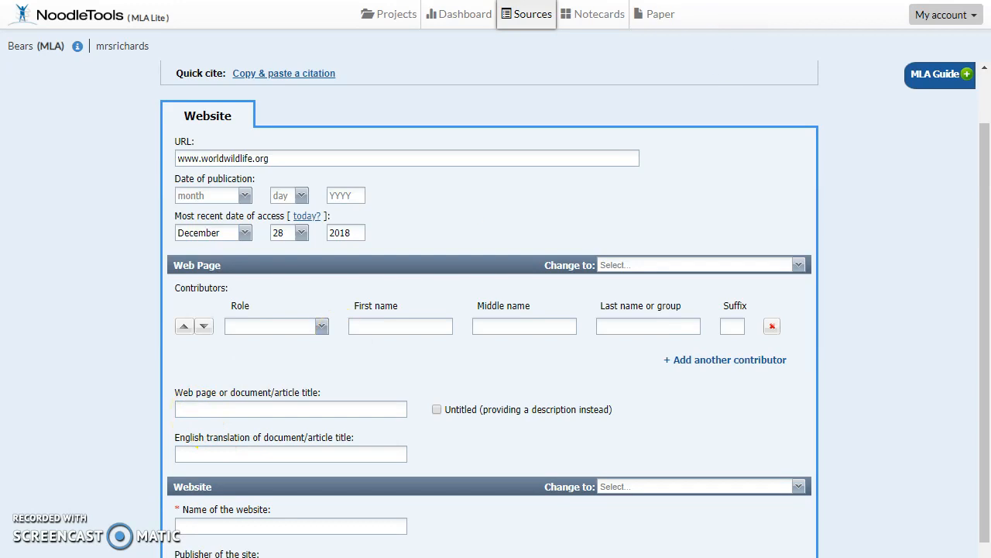
key("ctrl+Tab")
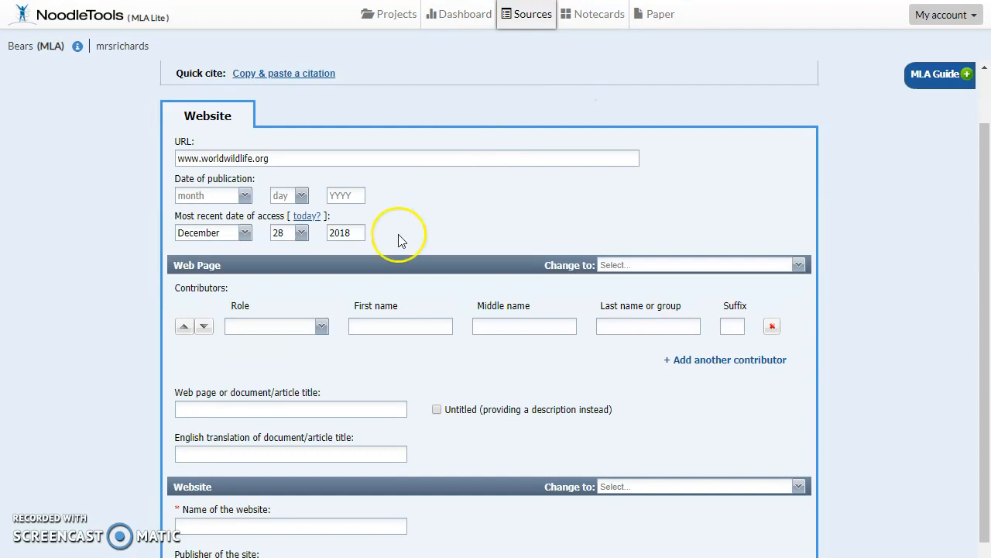
left_click(210, 403)
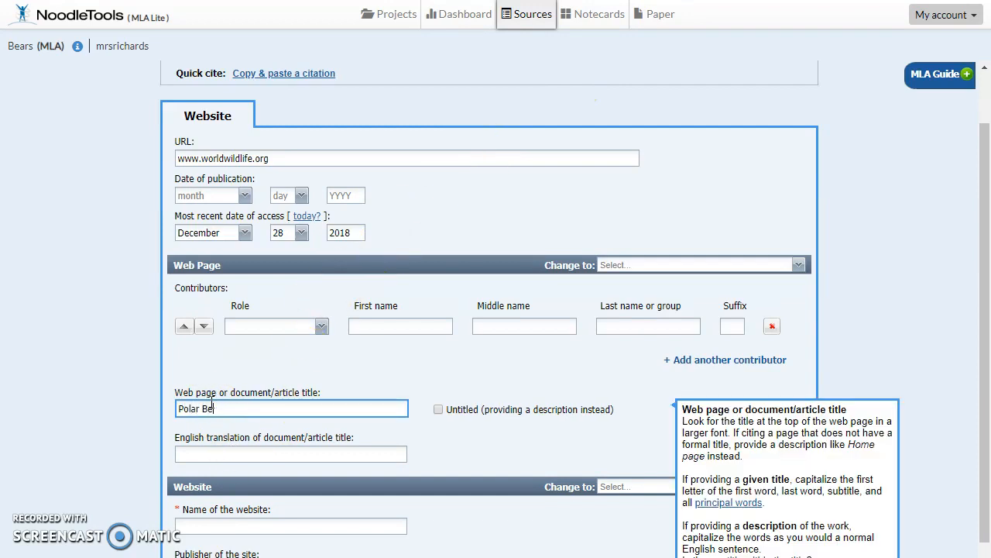
- Enter "World Wildlife" as the name of the website and save the web page citation
scroll(423, 390, "down", 3)
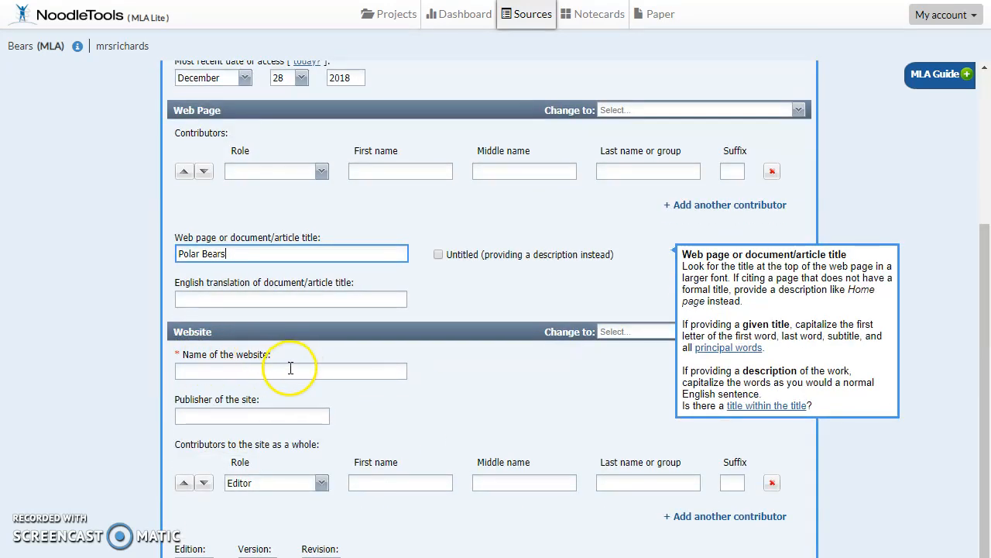
left_click(195, 374)
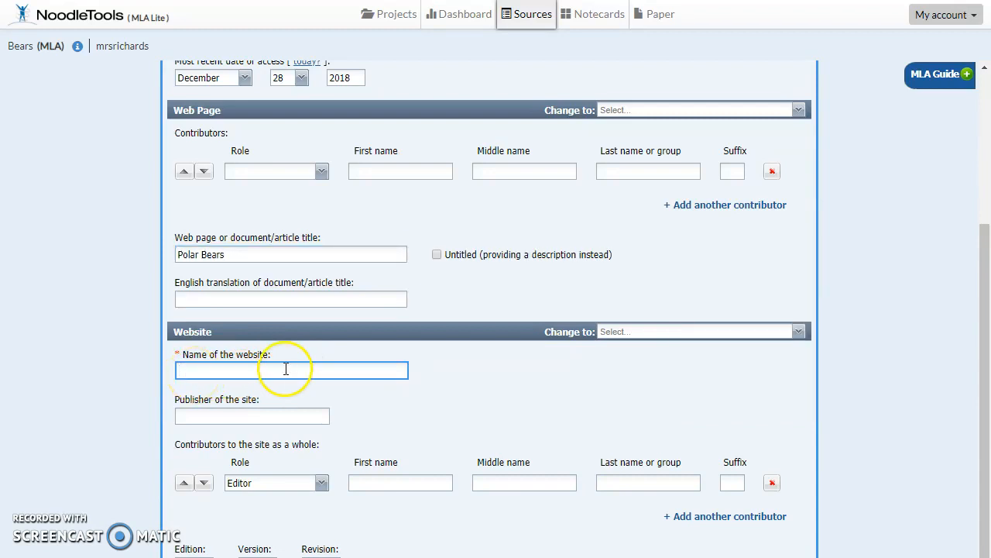
scroll(317, 340, "up", 2)
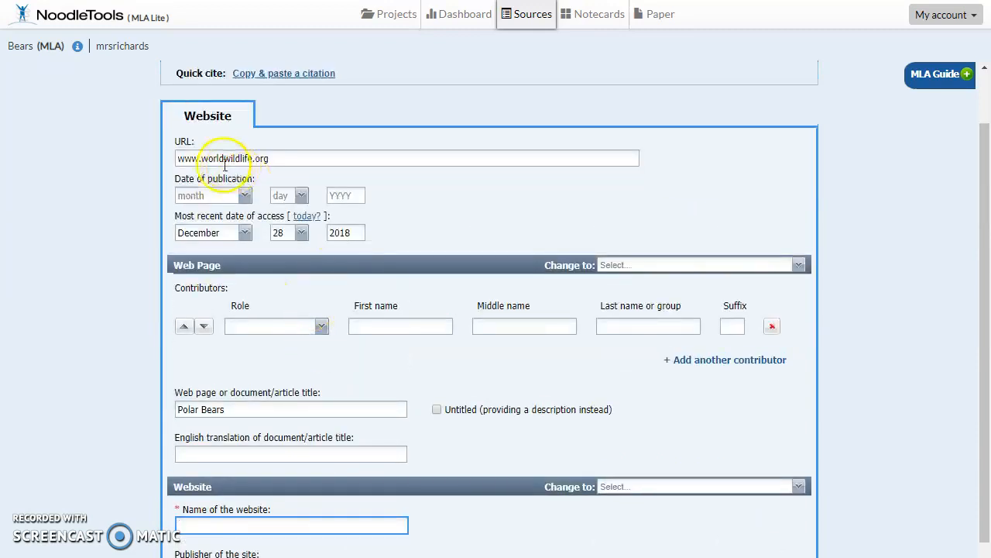
scroll(337, 244, "down", 1)
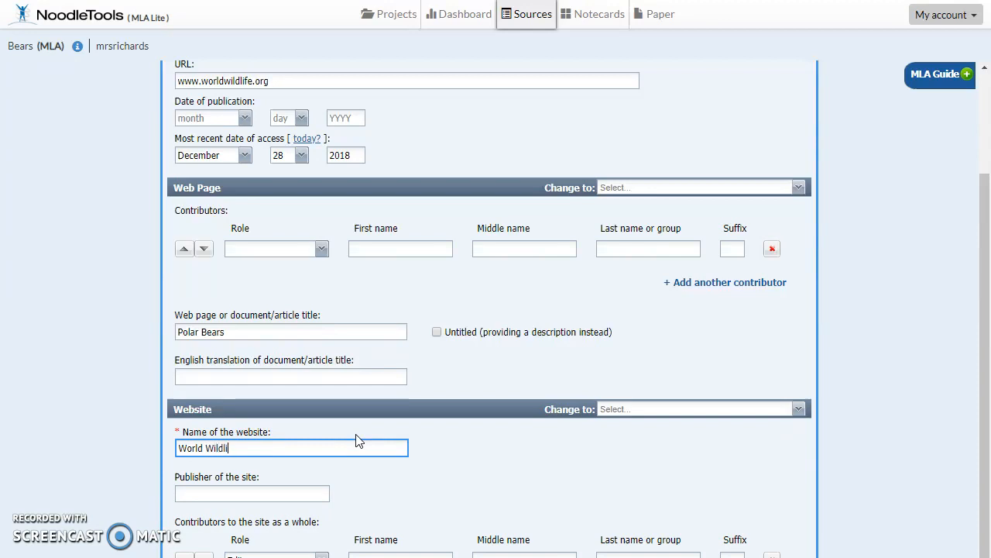
scroll(349, 410, "down", 2)
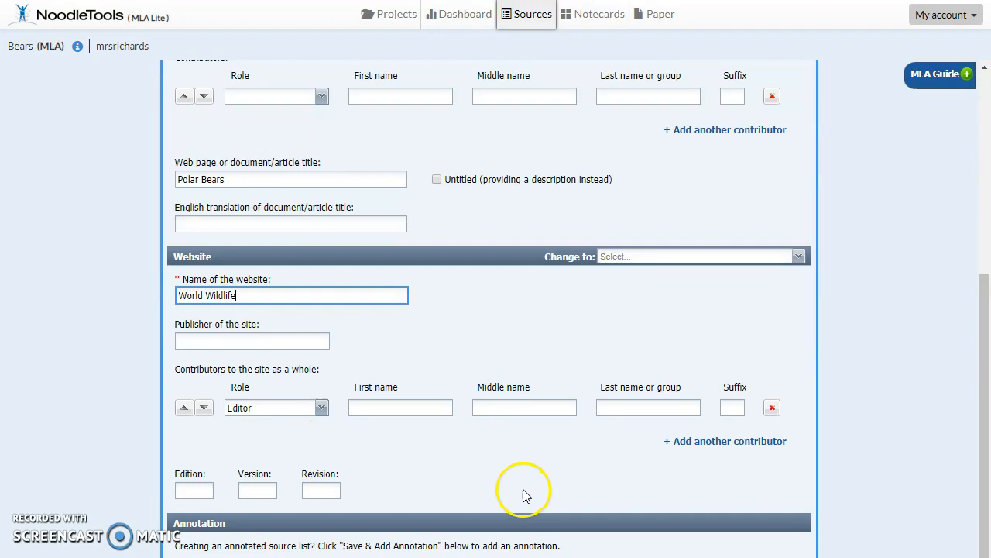
left_click(900, 556)
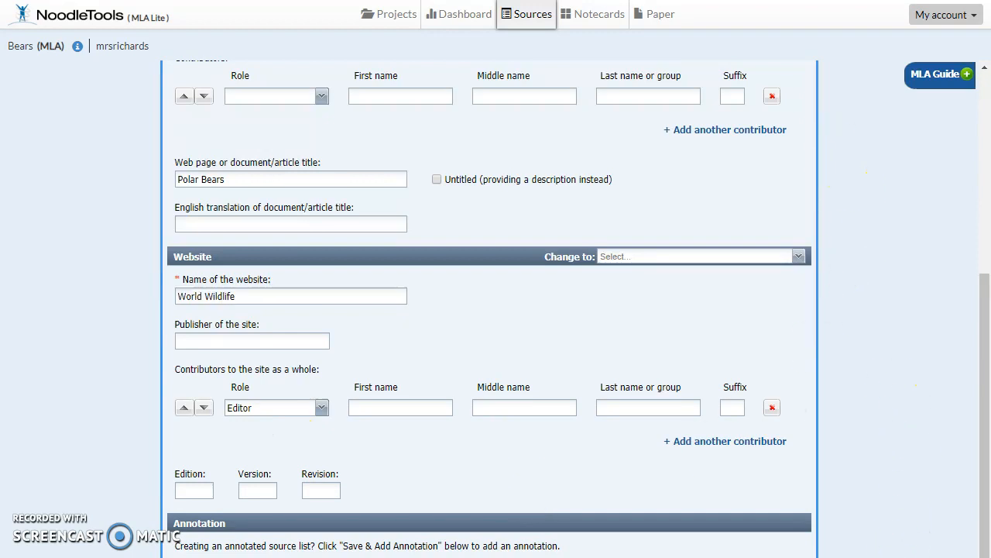
left_click_drag(900, 556, 900, 557)
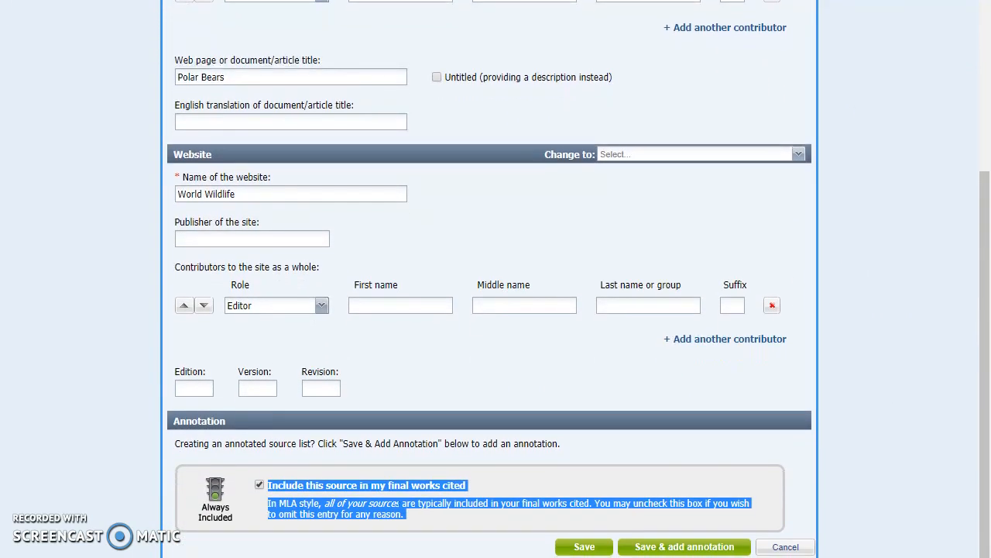
left_click(584, 546)
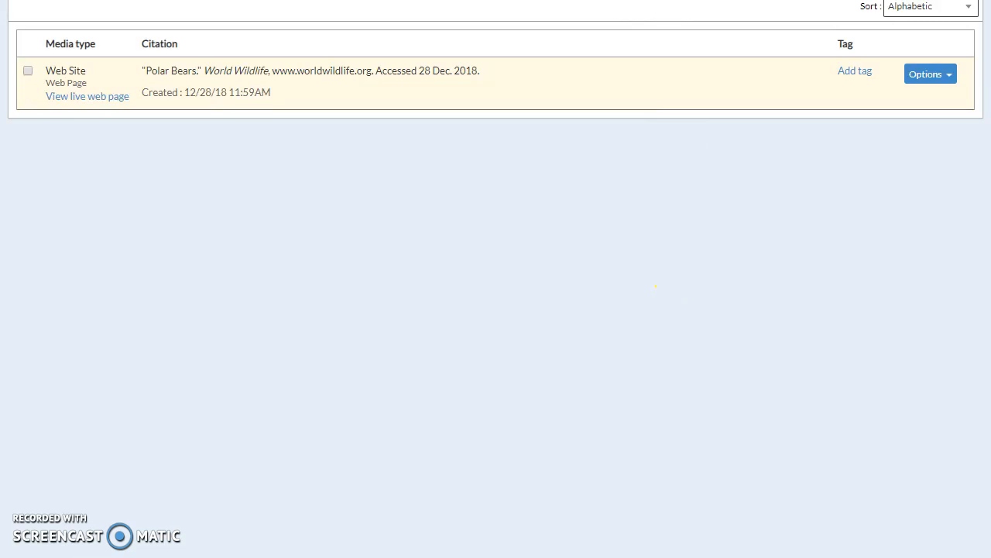
- Start a new citation for a Book accessed in print or in-hand
scroll(496, 279, "up", 1)
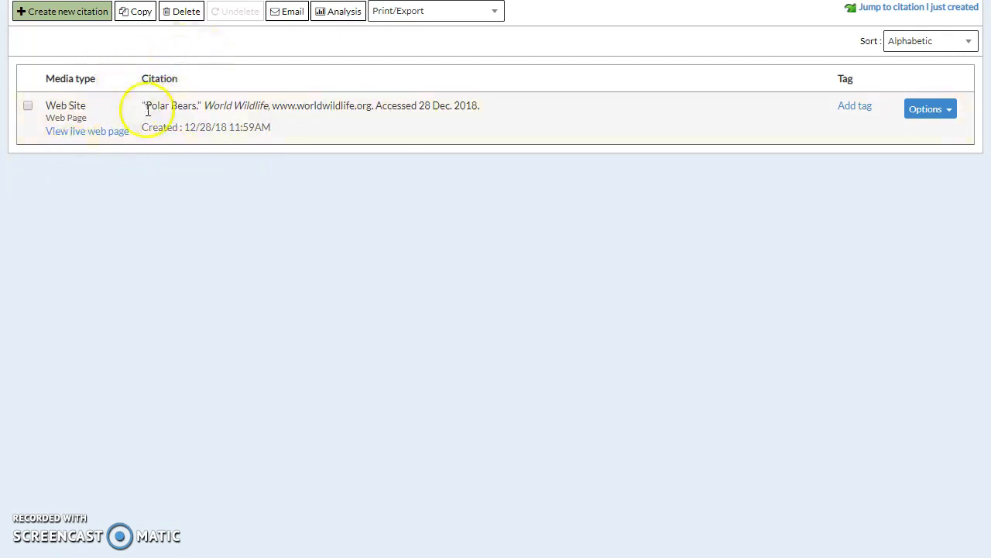
left_click(81, 15)
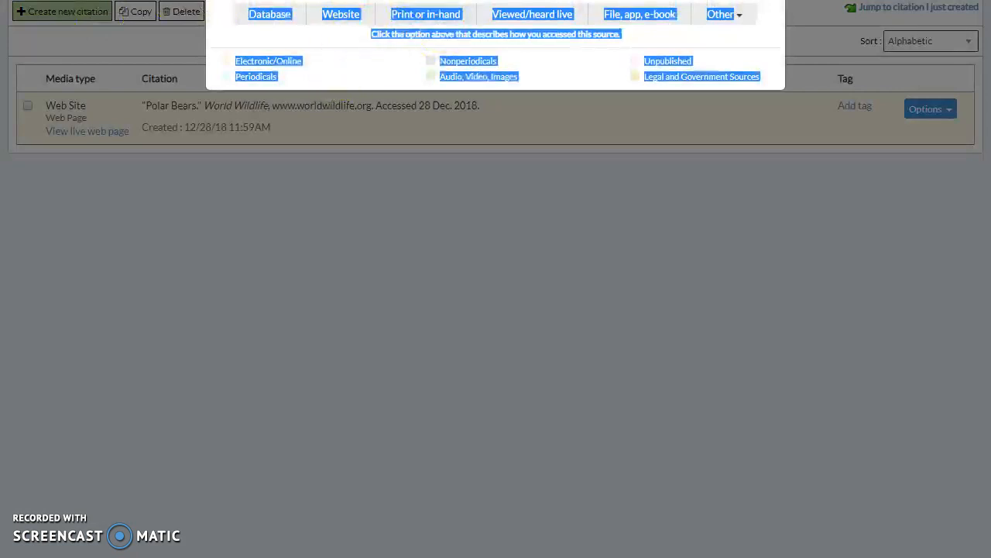
left_click(664, 79)
scroll(495, 78, "up", 1)
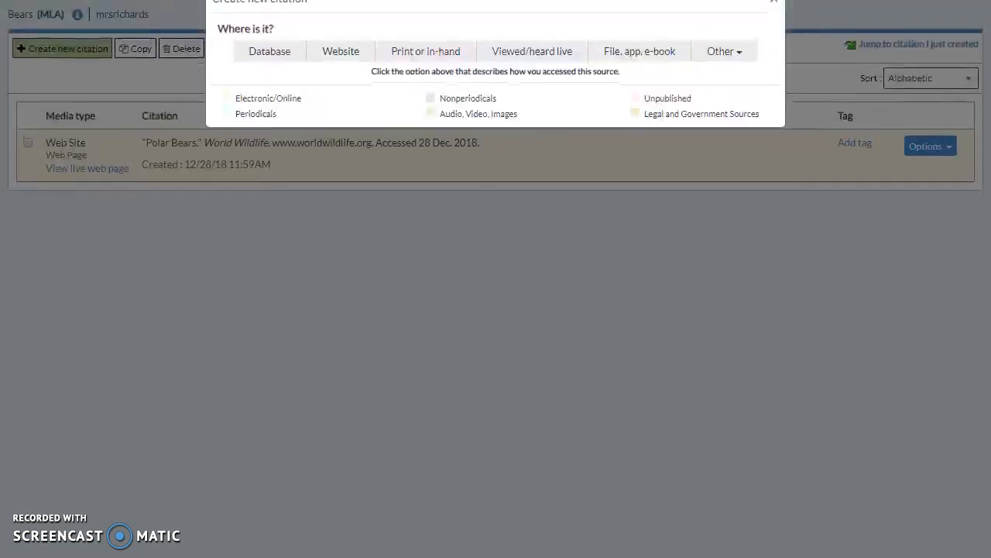
left_click(418, 70)
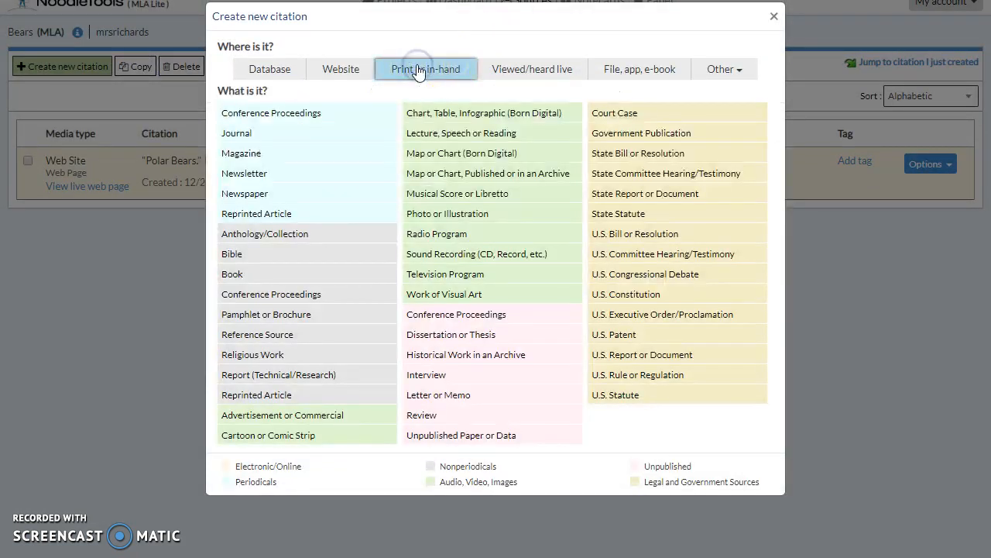
left_click(233, 275)
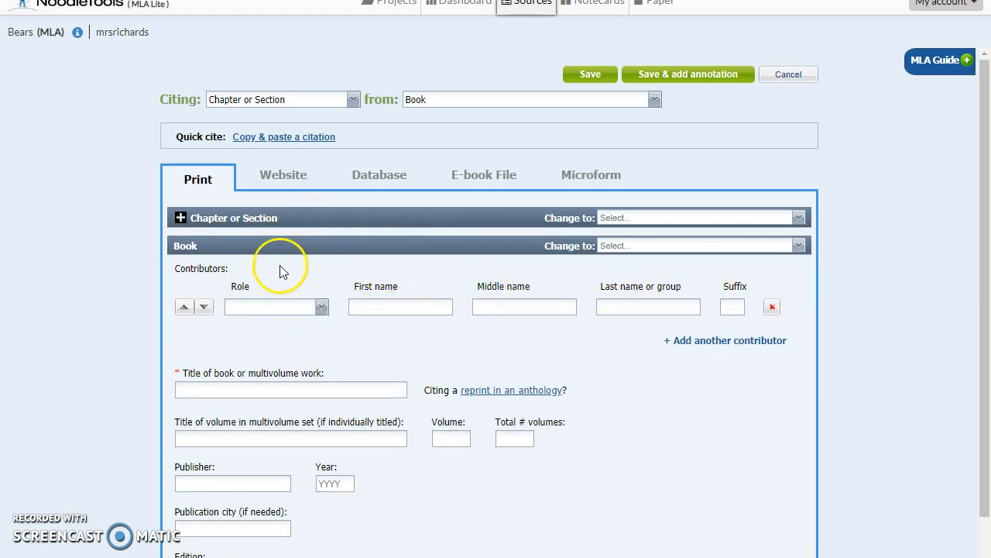
- Add an Author contributor with the author's first and last name, and title the book "Polar Bears"
left_click(322, 309)
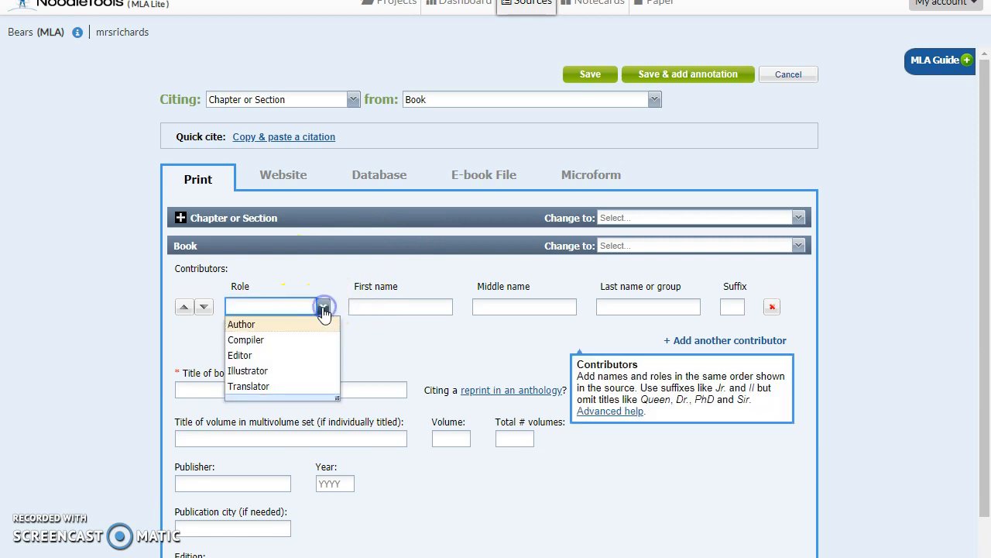
left_click(254, 326)
left_click(421, 305)
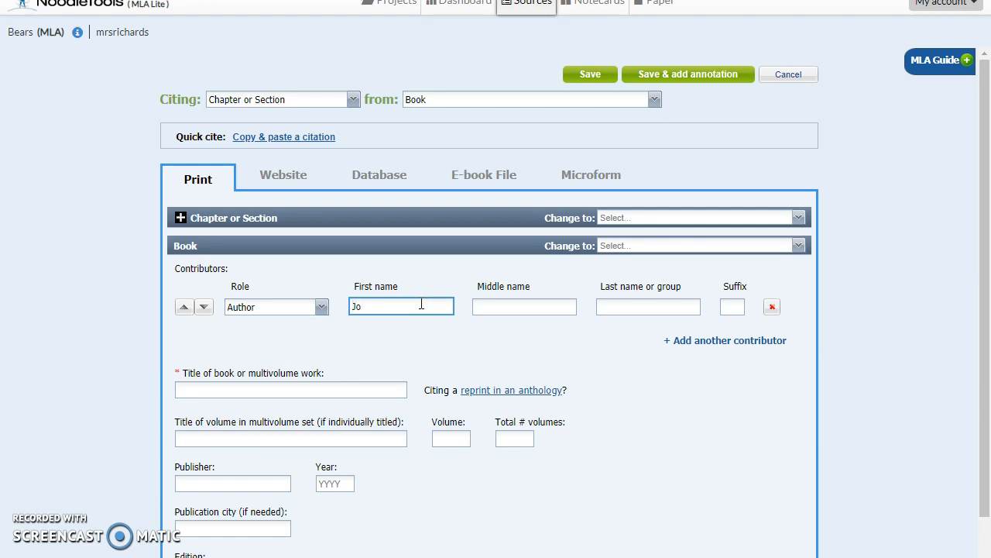
left_click(654, 308)
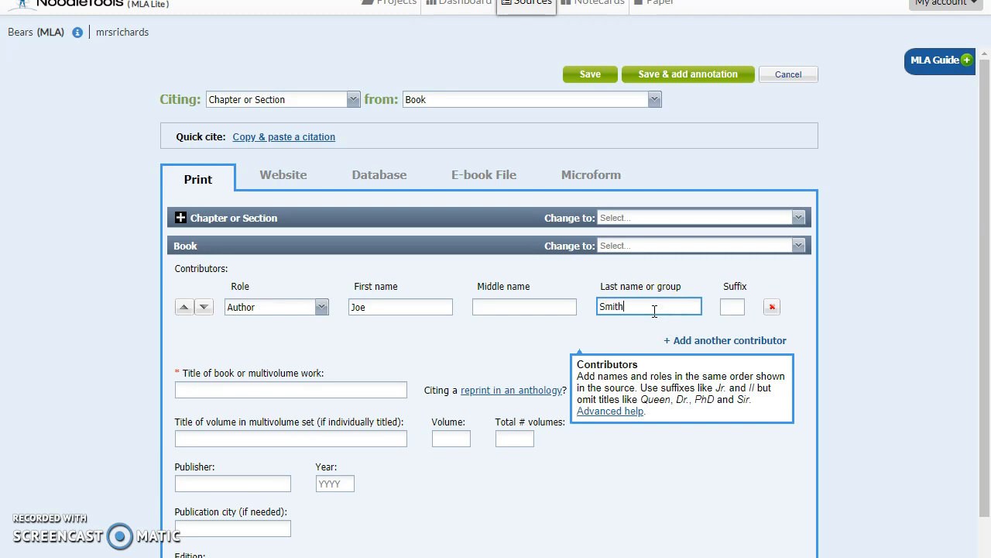
left_click(295, 387)
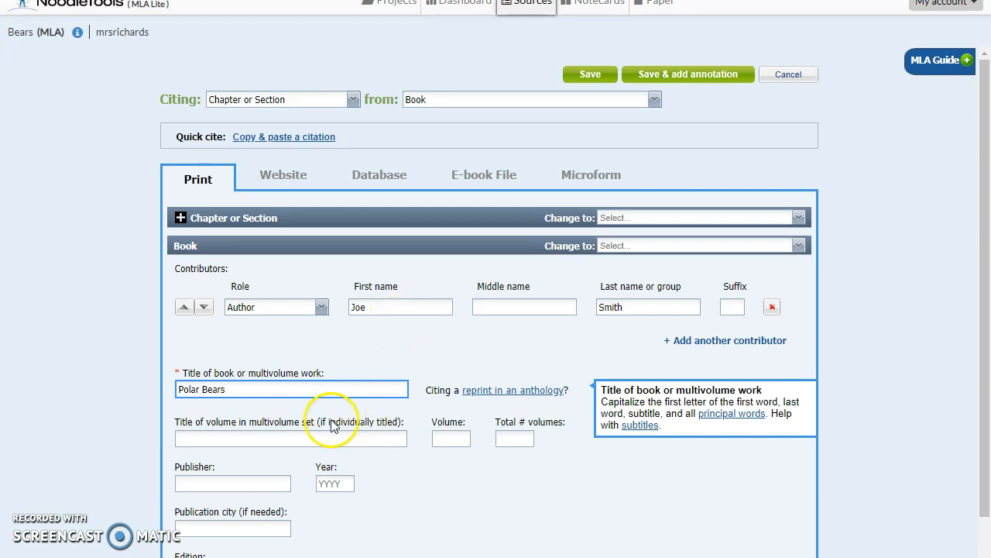
- Enter the book's publication details: publisher Scholastic, year 2016 and publication city New York
scroll(261, 487, "down", 1)
left_click(245, 406)
type("Scholastic")
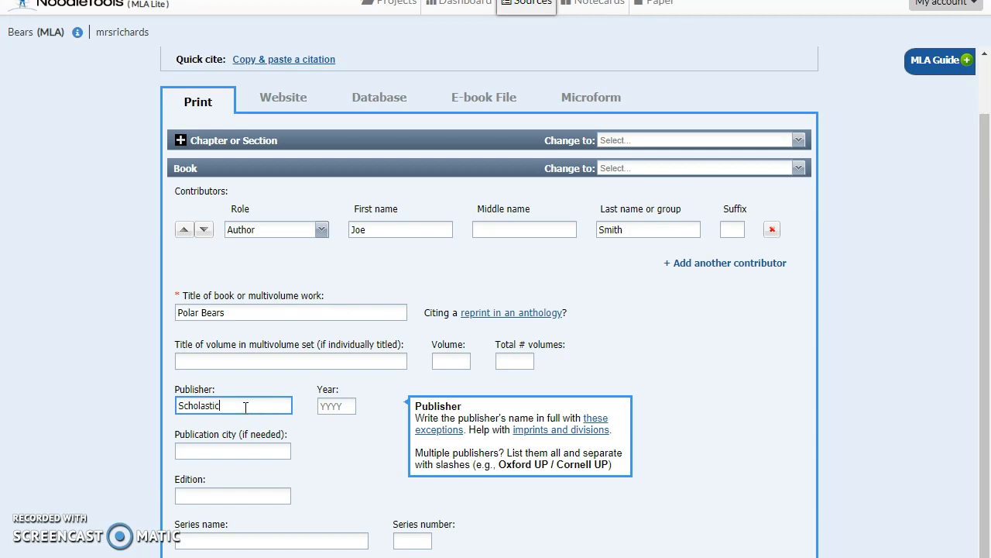
left_click(339, 402)
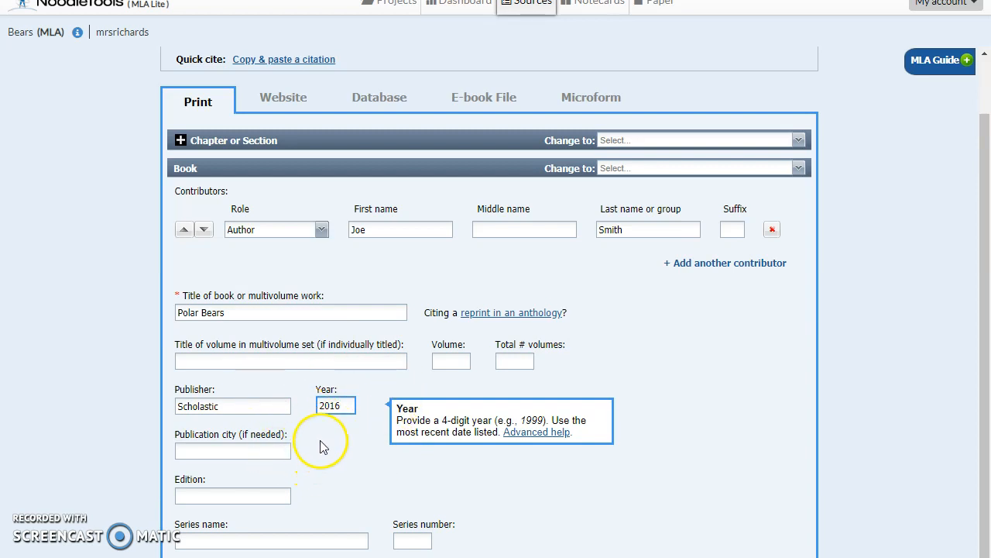
left_click(215, 453)
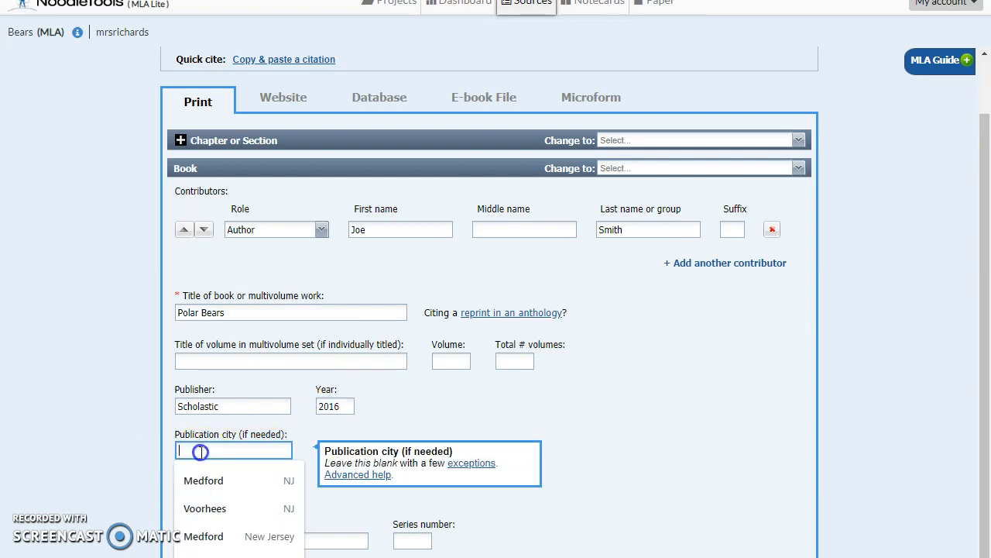
type("New York")
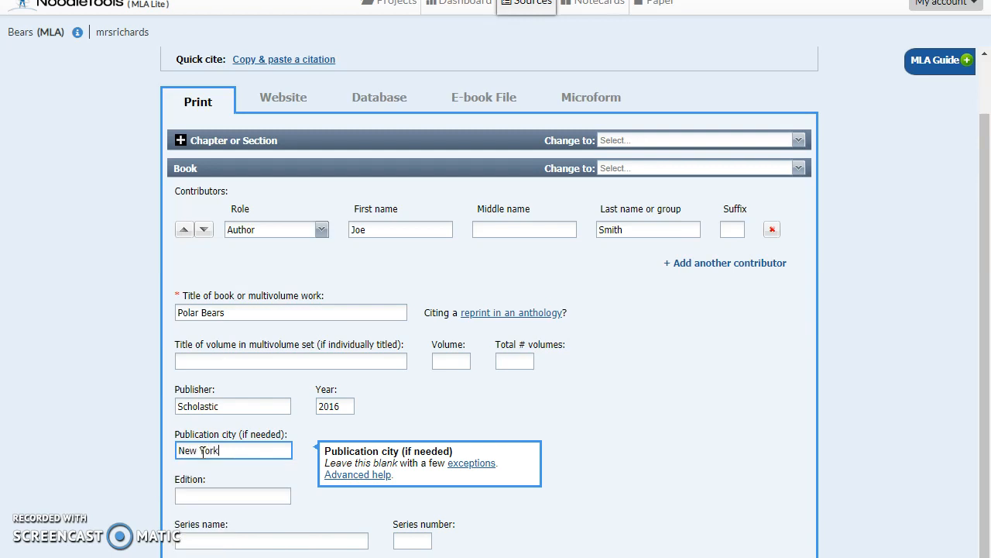
- Save the completed book citation without adding an annotation
scroll(285, 492, "down", 1)
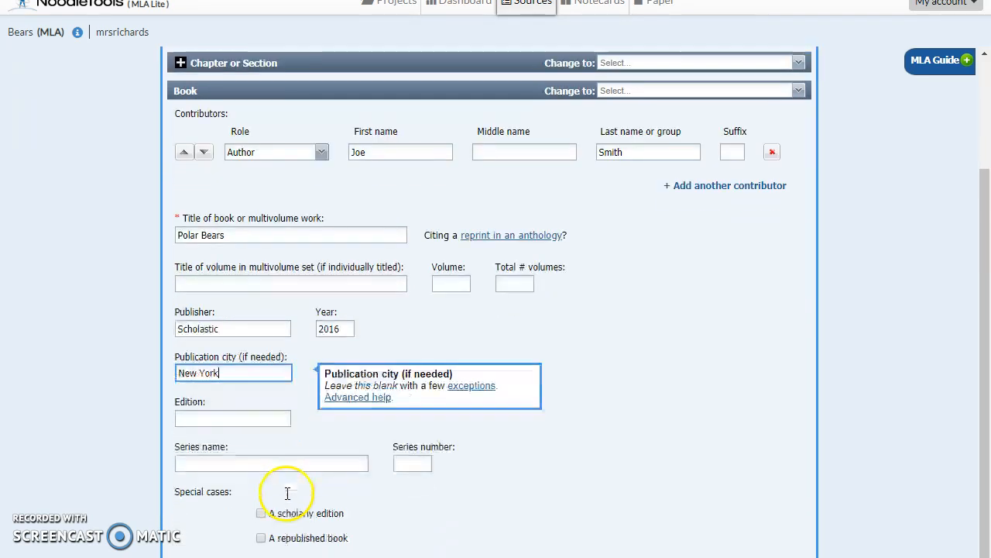
scroll(290, 476, "down", 1)
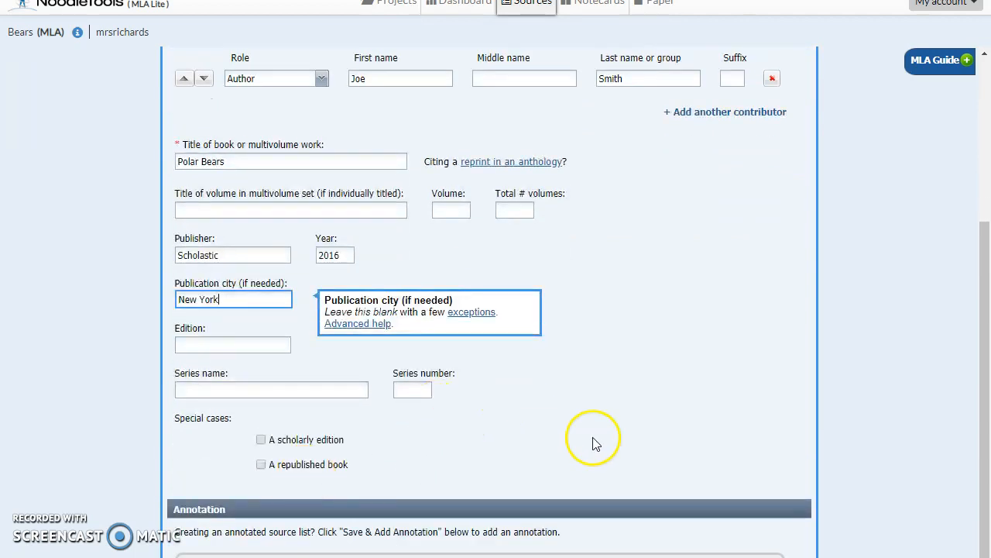
left_click(869, 556)
scroll(869, 556, "down", 1)
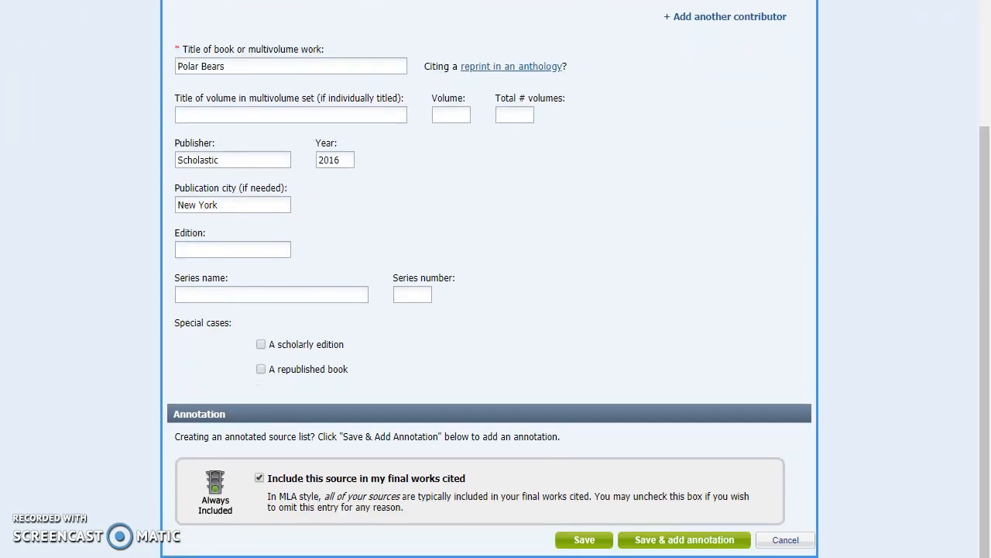
left_click(586, 539)
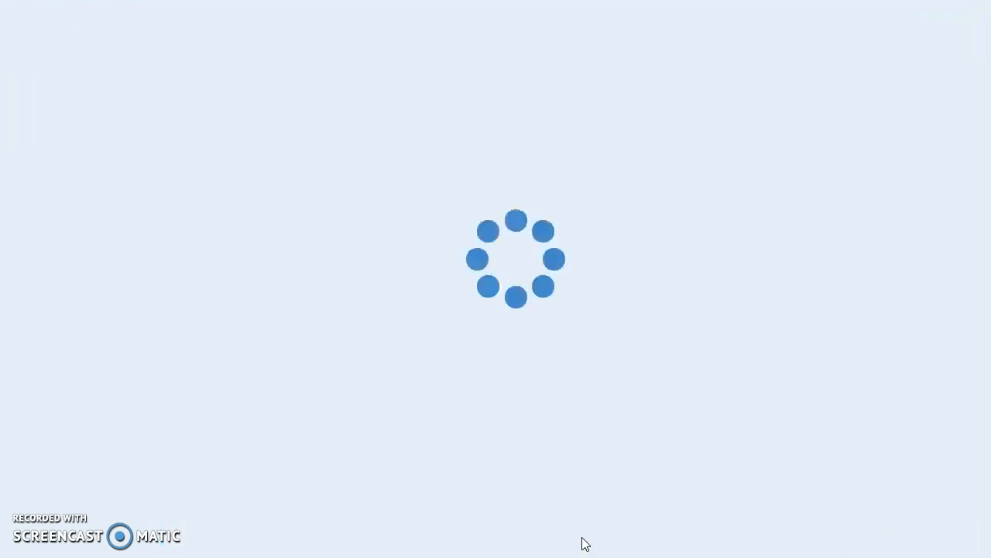